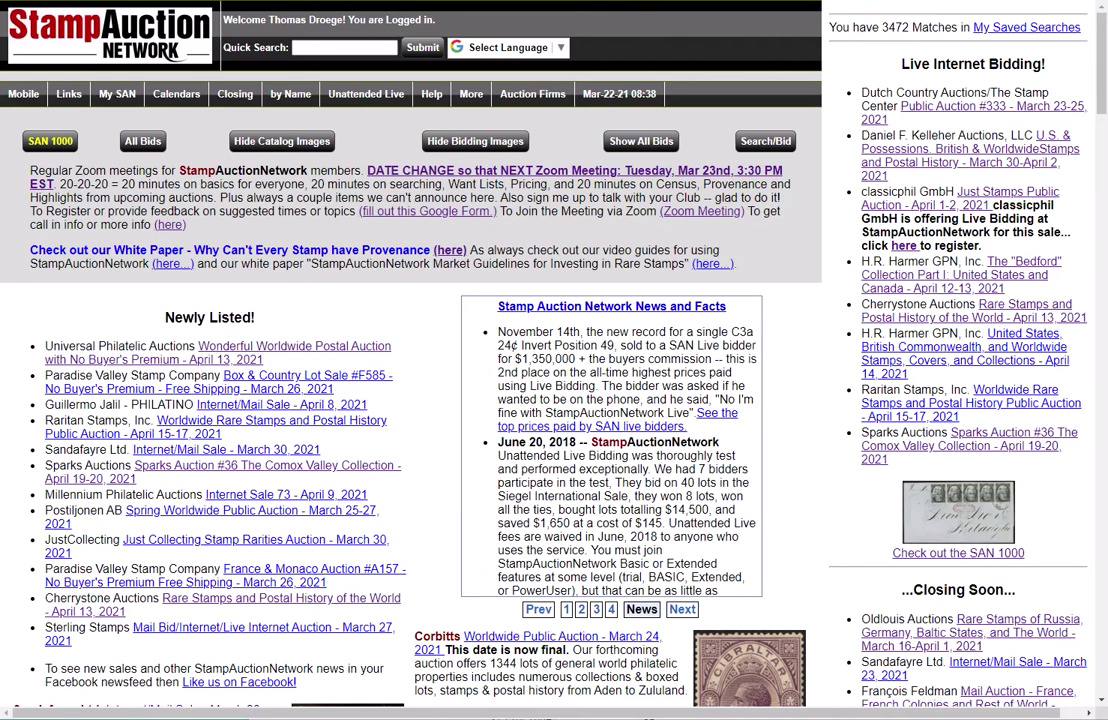
Open My StampAuctionNetwork Collection and filter it to OnlyAdds, leaving just the Canada 32 record.
left_click(113, 45)
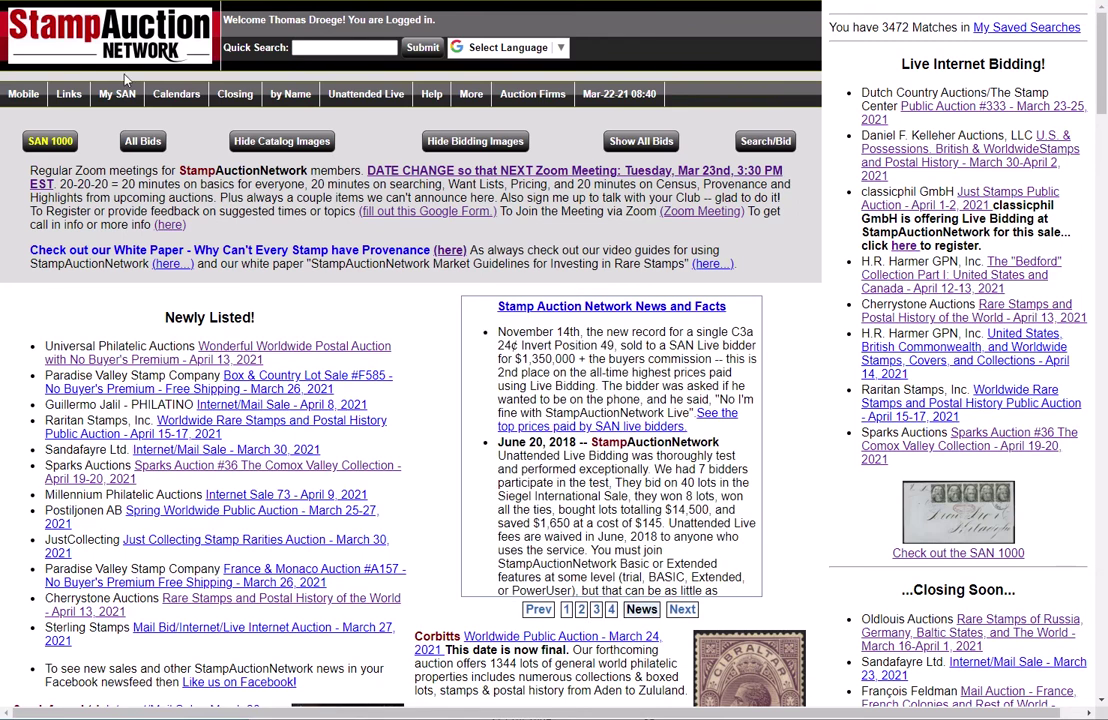
mouse_move(117, 100)
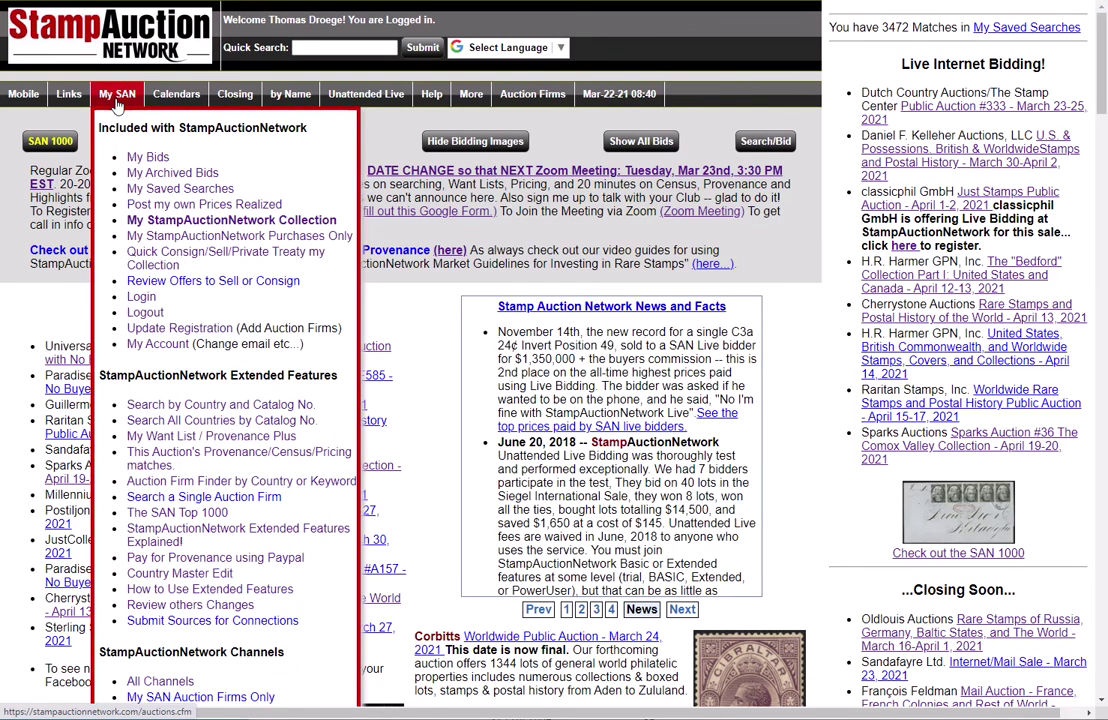
left_click(200, 224)
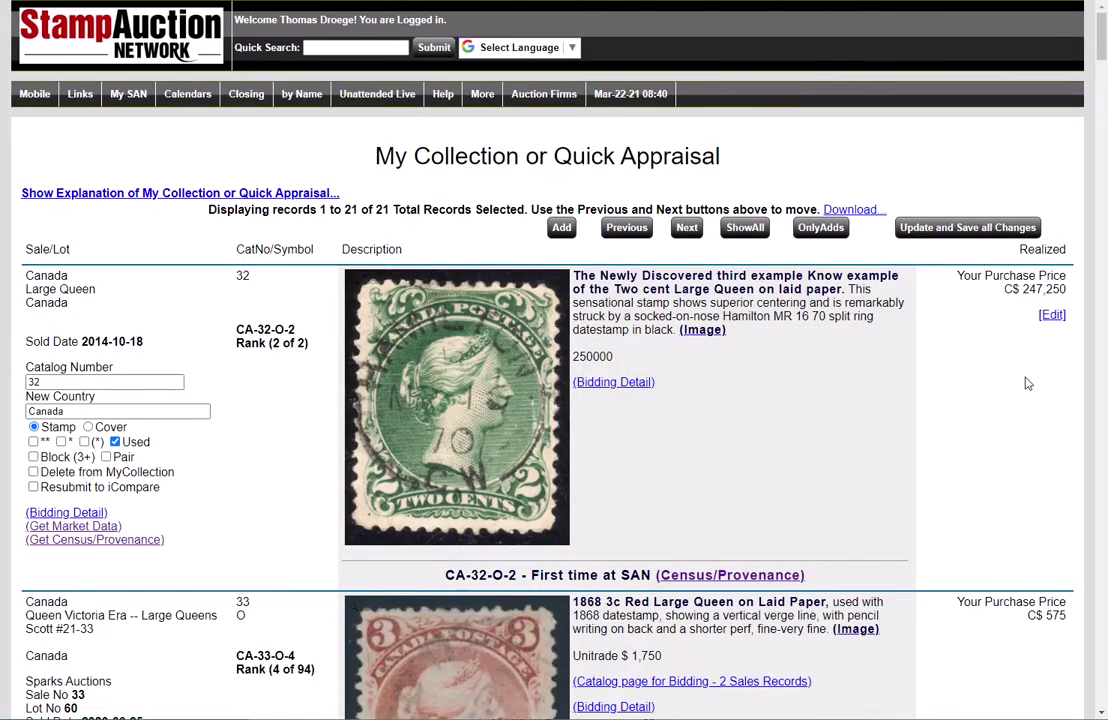
scroll(1103, 50, "down", 15)
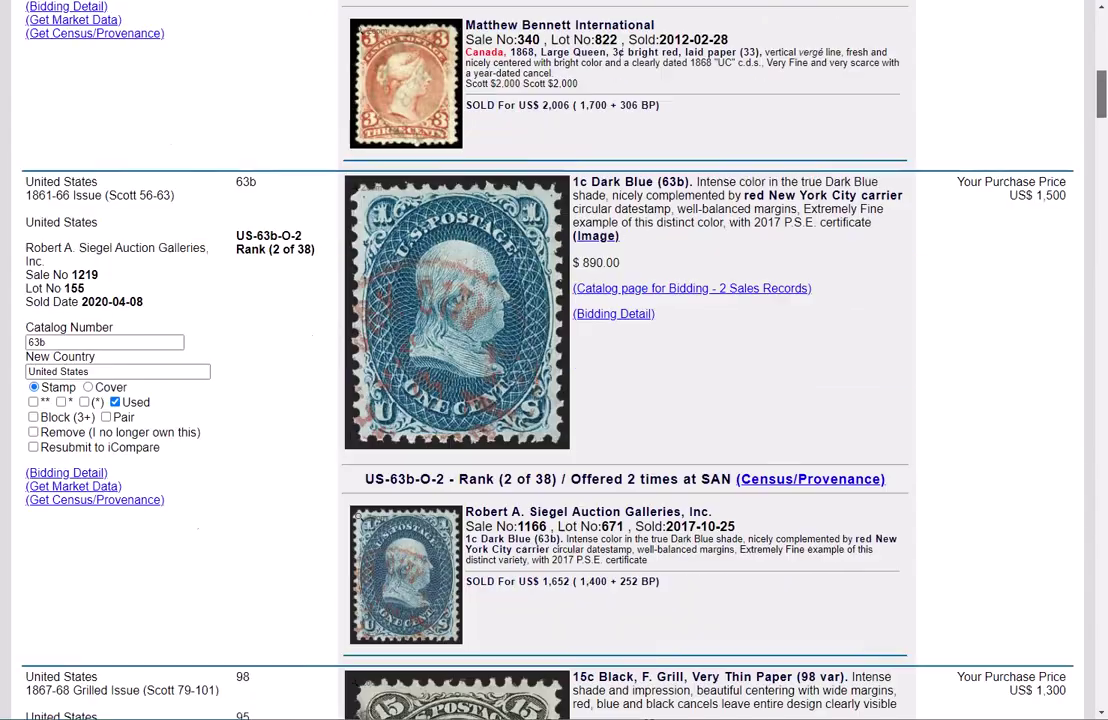
scroll(785, 254, "up", 20)
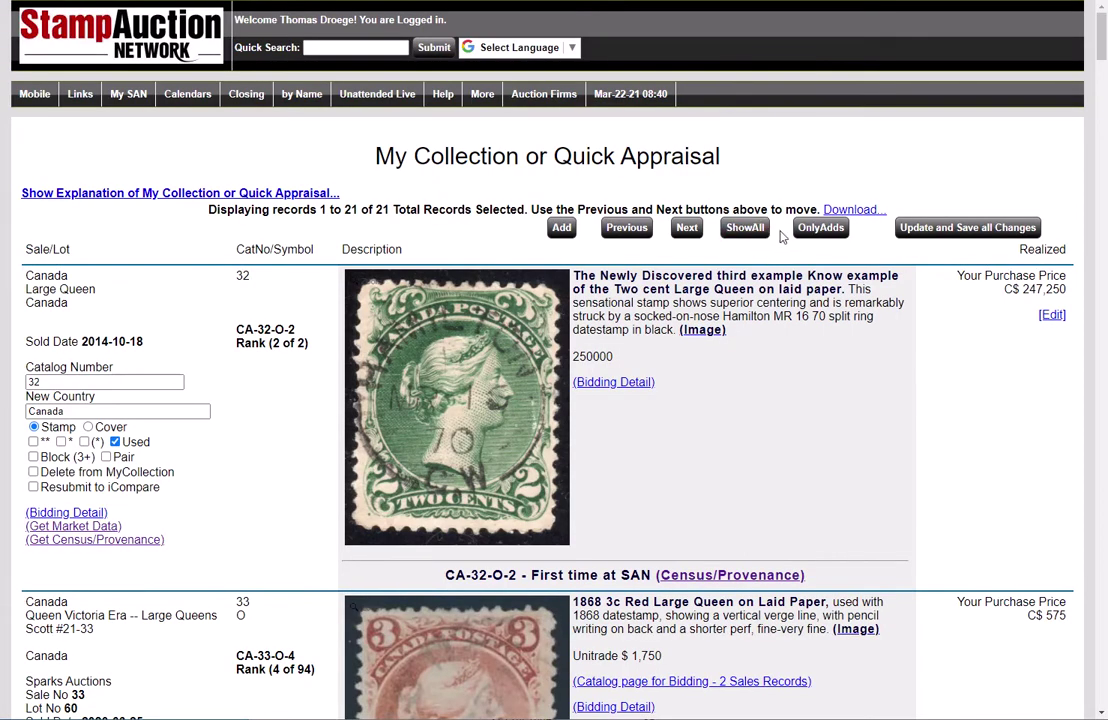
left_click(820, 228)
mouse_move(452, 423)
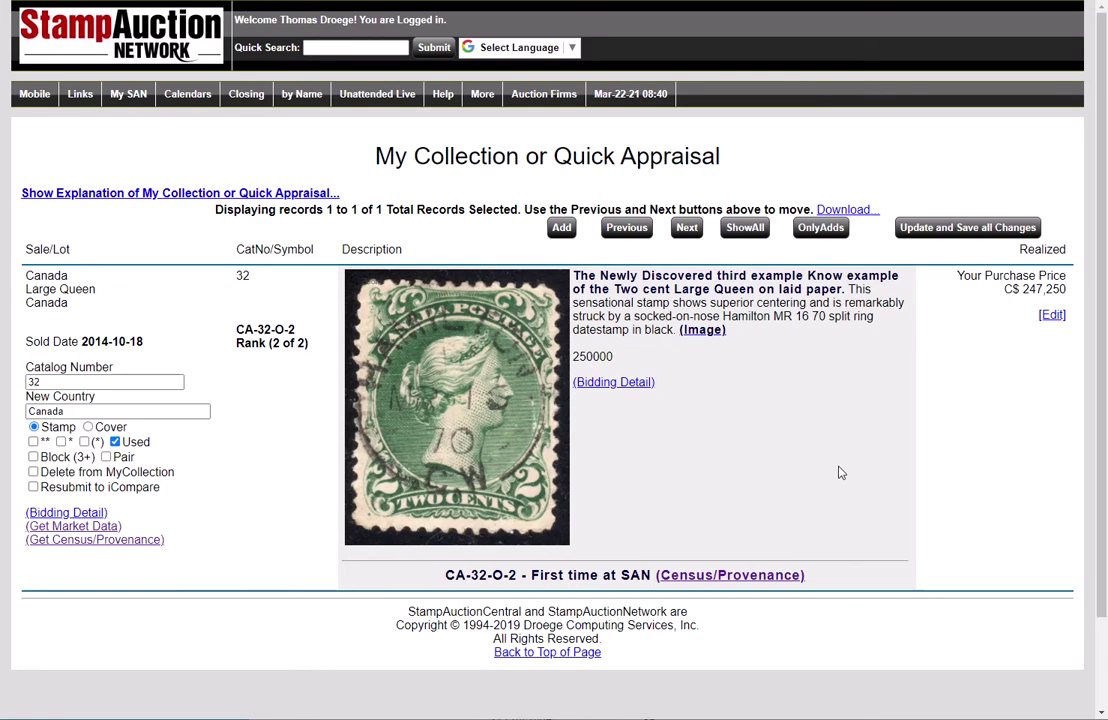
Begin a new collection entry and upload the image 186used.jpg to it.
left_click(562, 228)
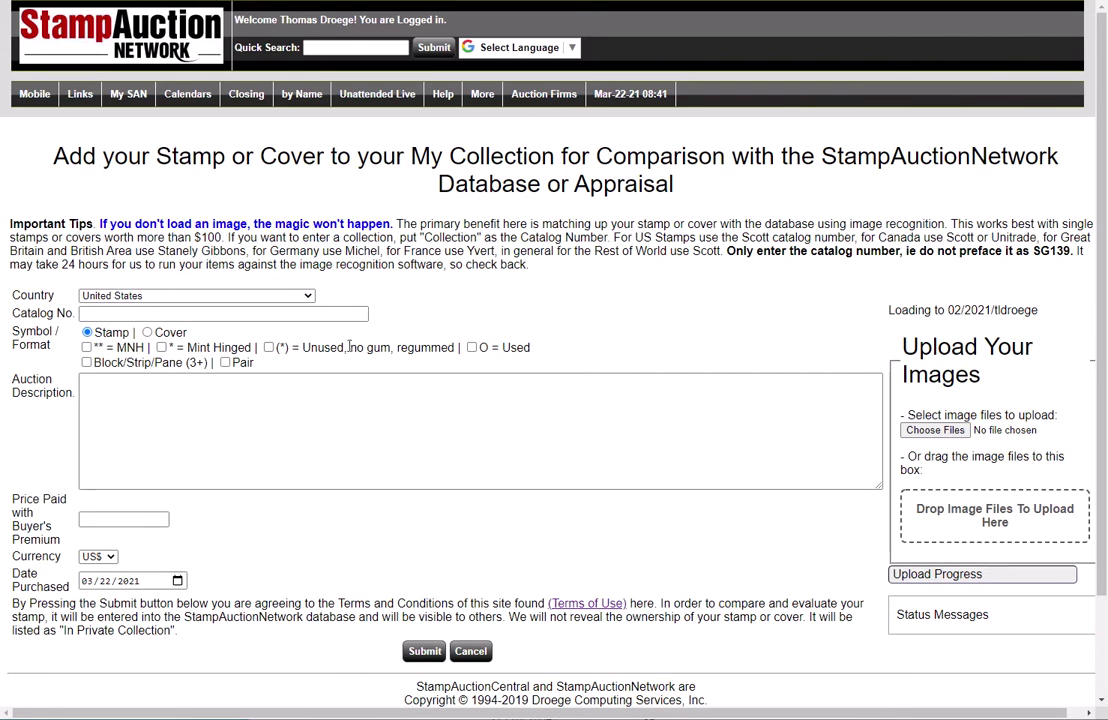
left_click(192, 314)
left_click_drag(1107, 530, 970, 540)
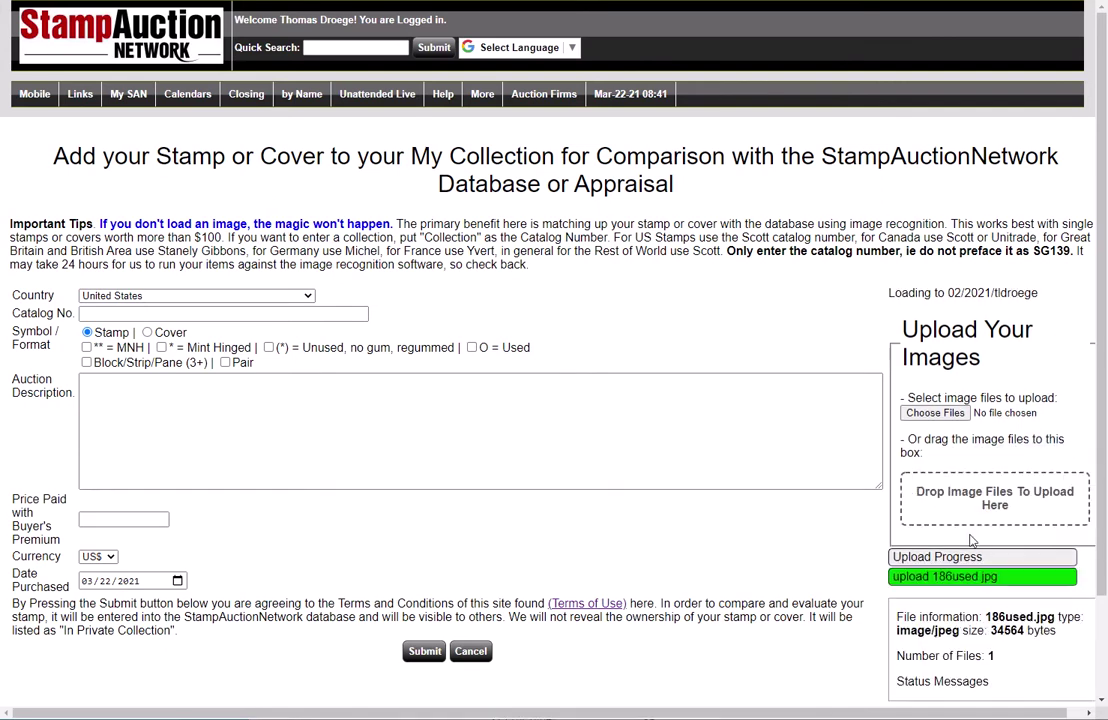
Submit catalog 186 as Used, described '186 with North South handshake cancel', price paid 3000 US$.
left_click(160, 313)
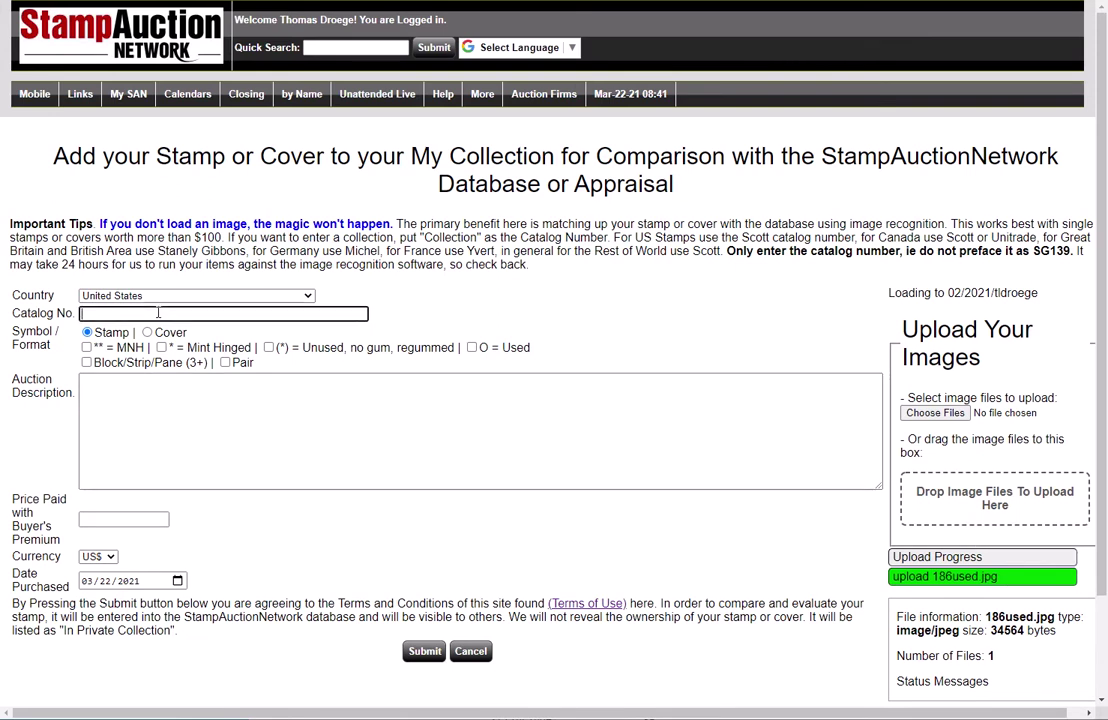
type("186")
left_click(471, 347)
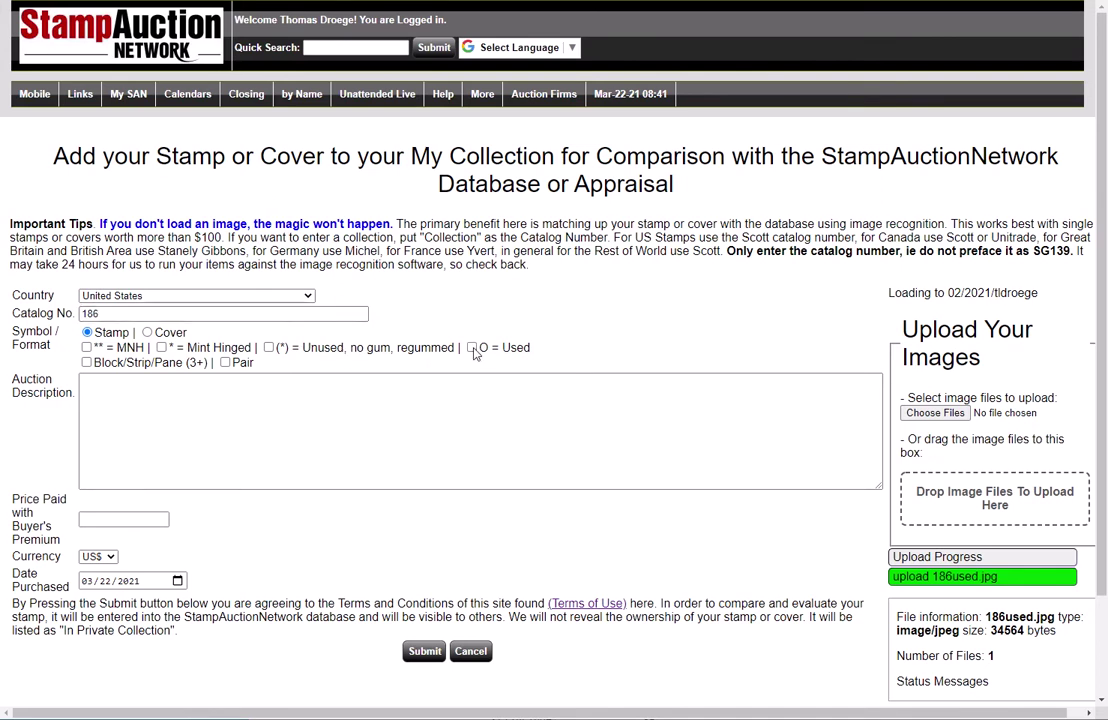
left_click(121, 384)
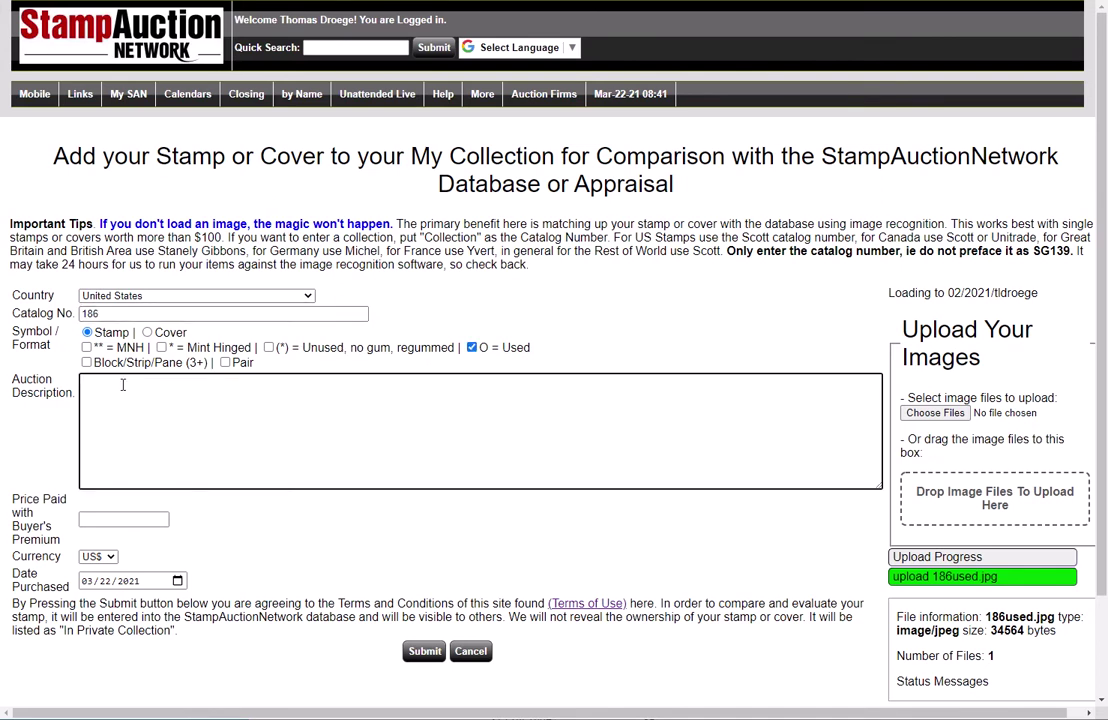
type("186 with North Southh handshake cancel")
left_click(141, 521)
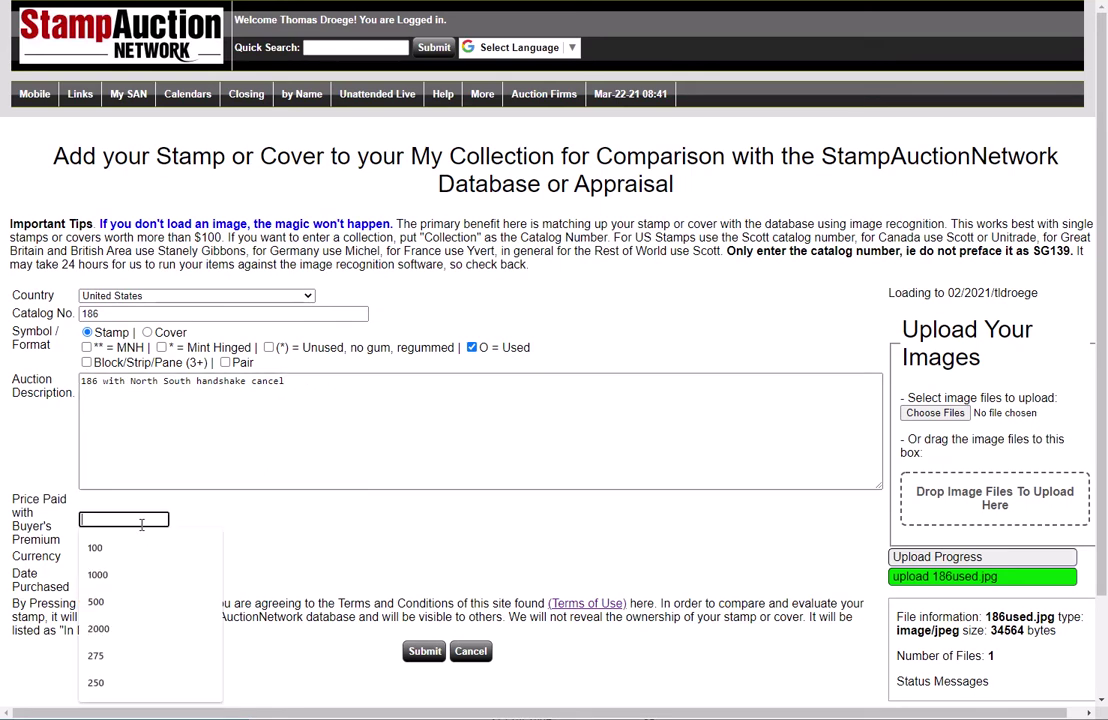
type("3000")
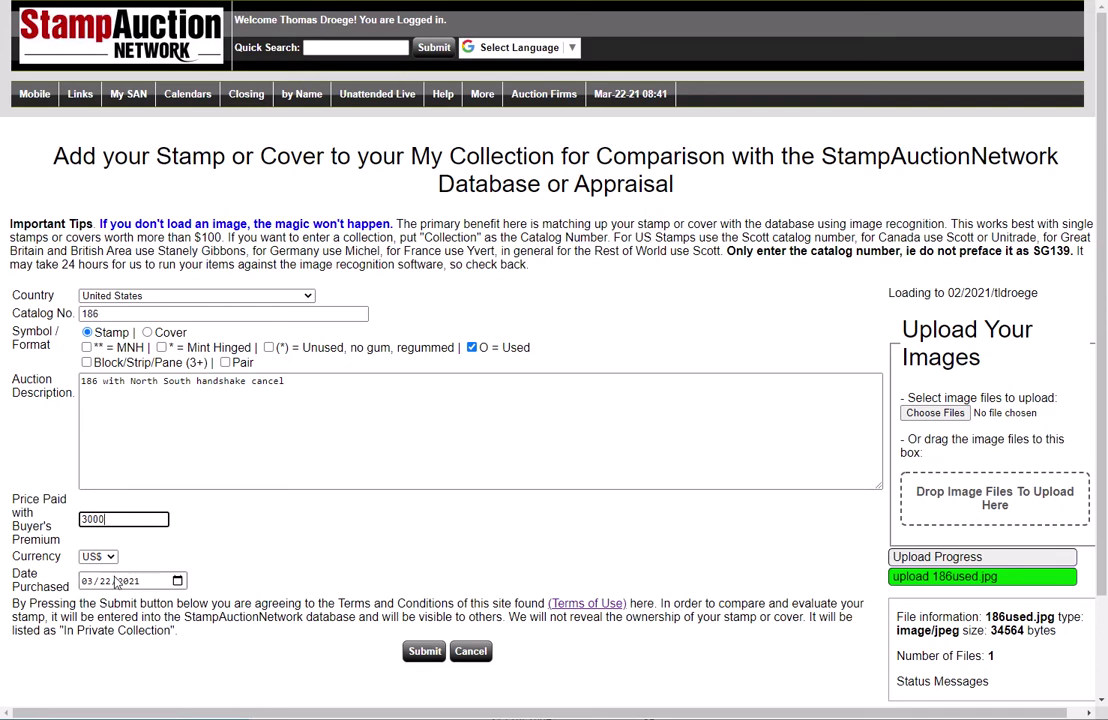
left_click(424, 652)
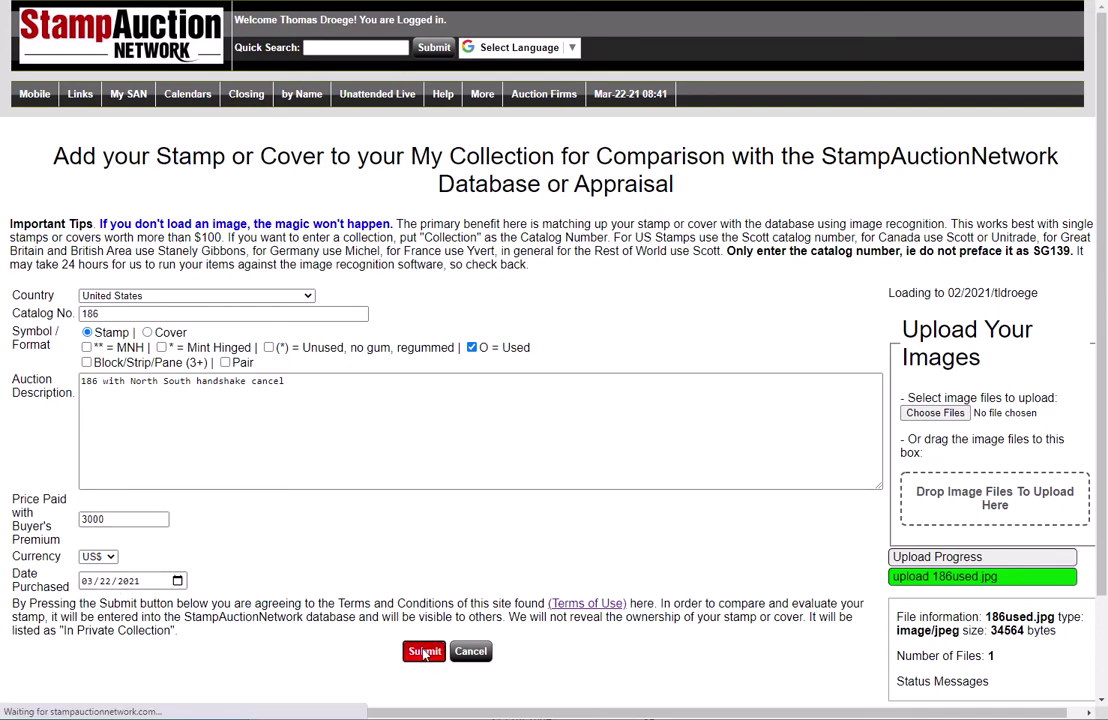
Browse the iCompare Viewer's possible matches for used US 186, then return to the page top.
scroll(731, 453, "down", 3)
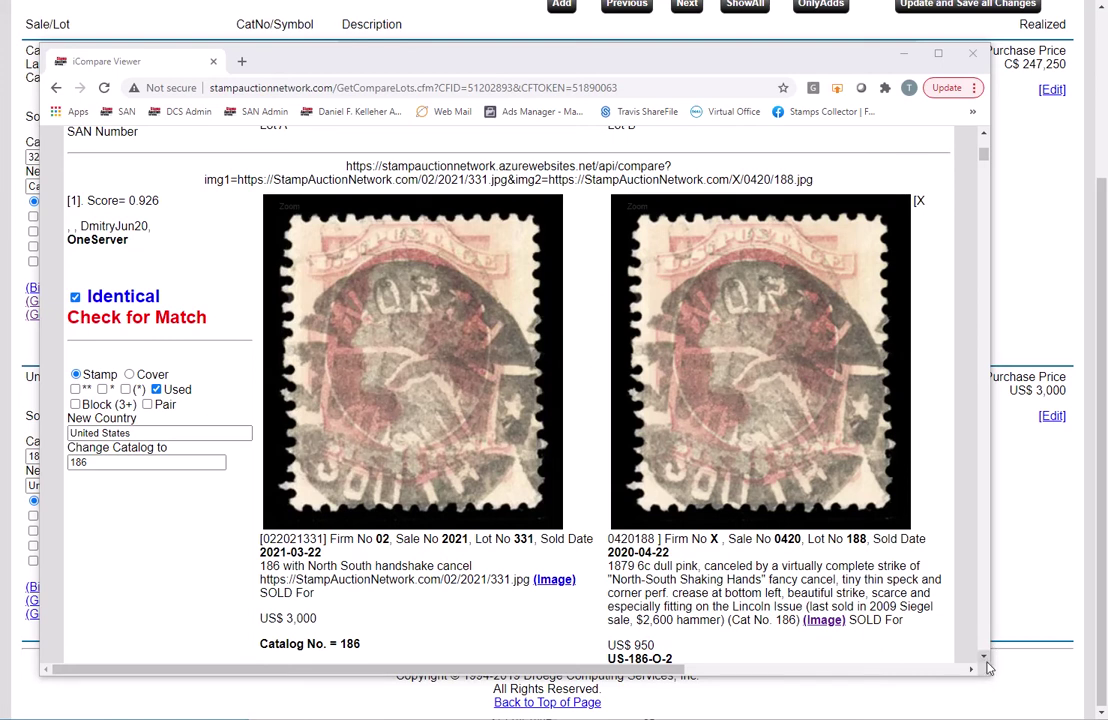
left_click(985, 661)
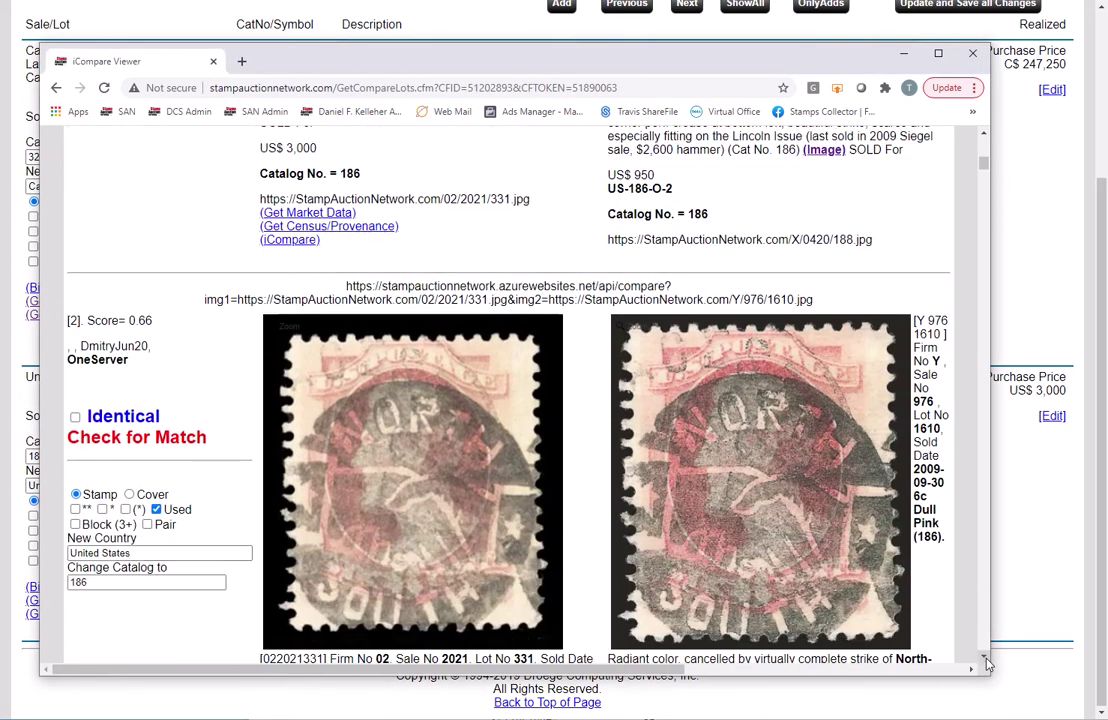
left_click(985, 661)
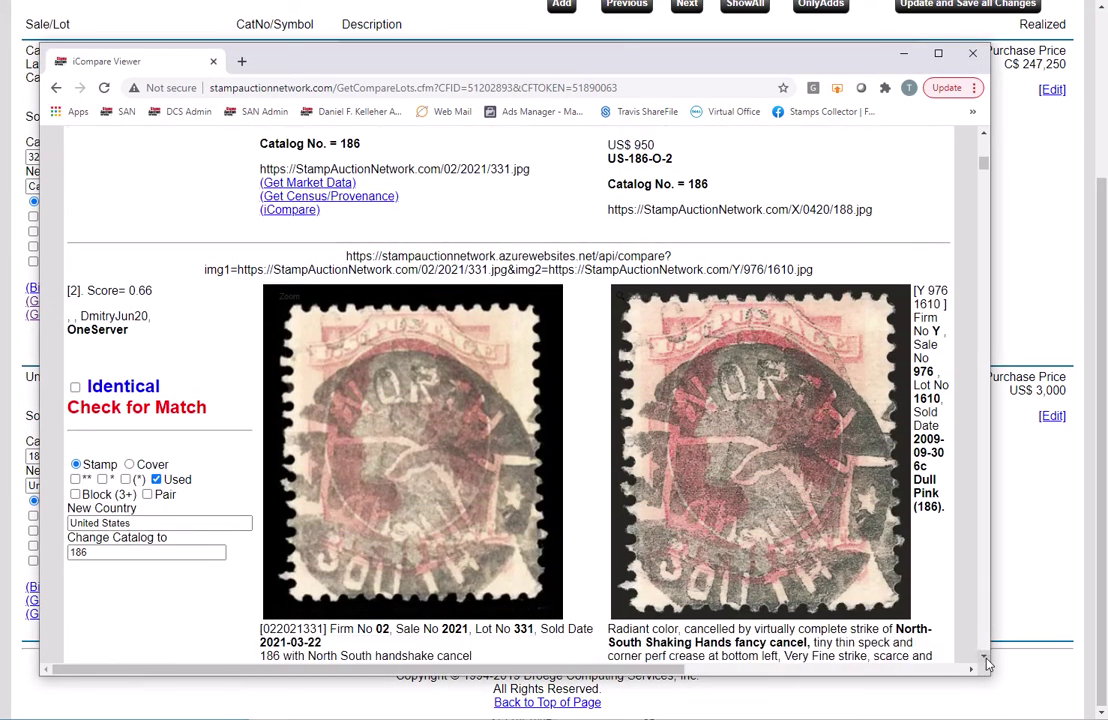
scroll(148, 383, "down", 7)
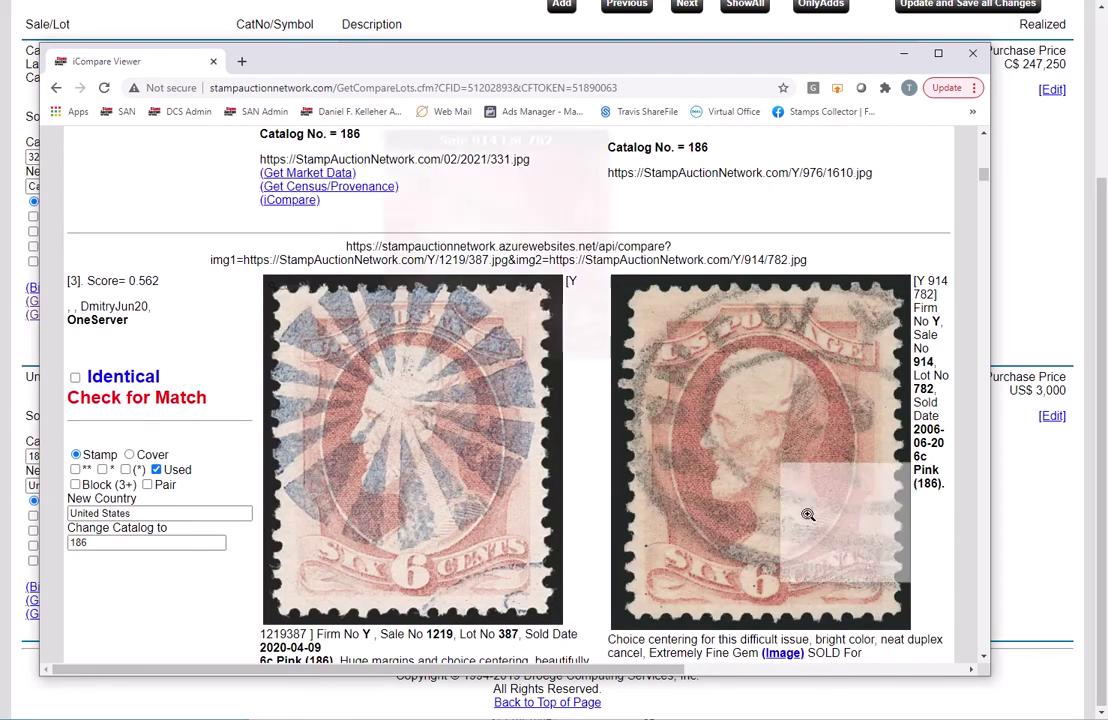
mouse_move(667, 519)
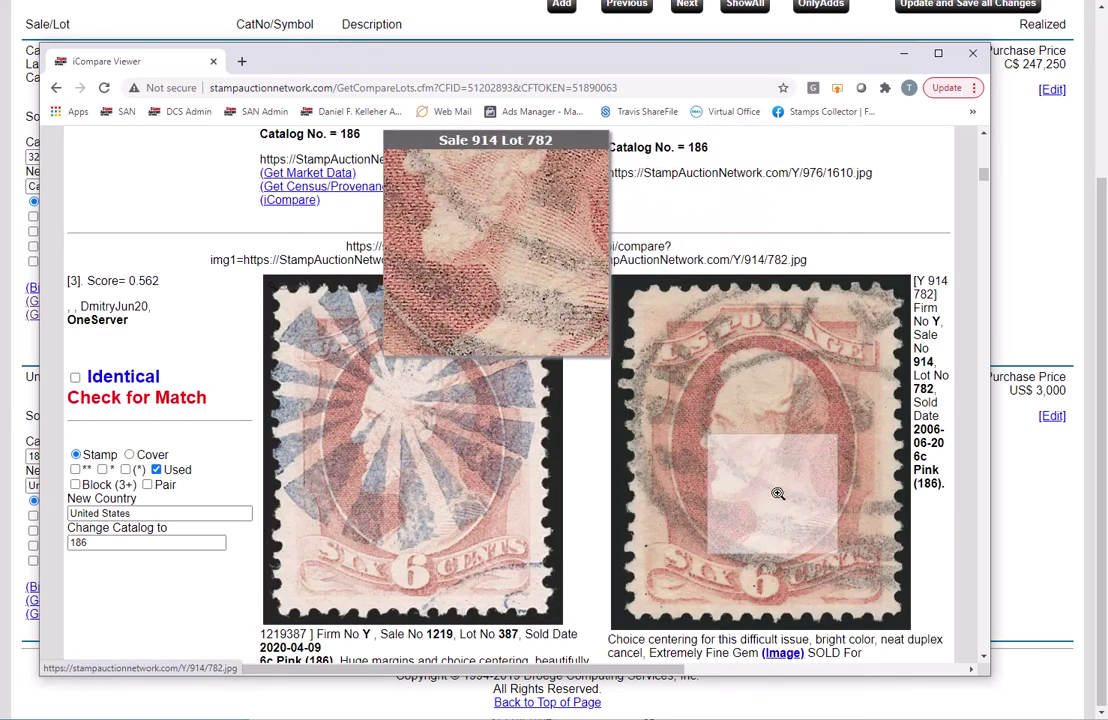
scroll(180, 480, "down", 10)
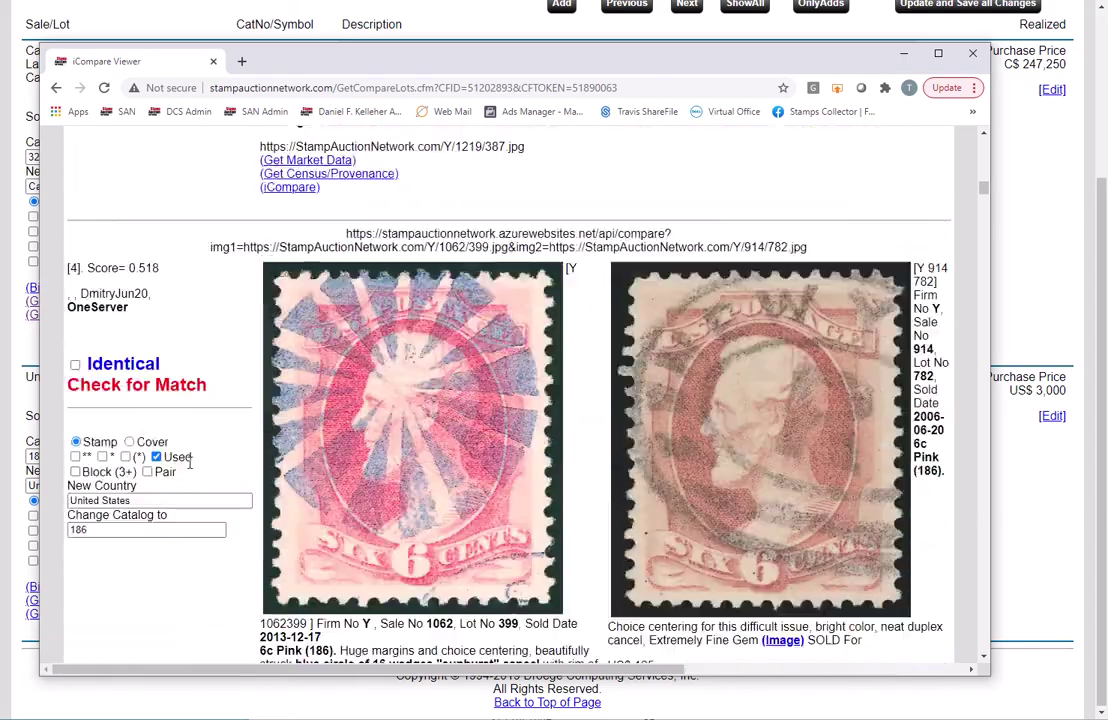
scroll(195, 467, "down", 10)
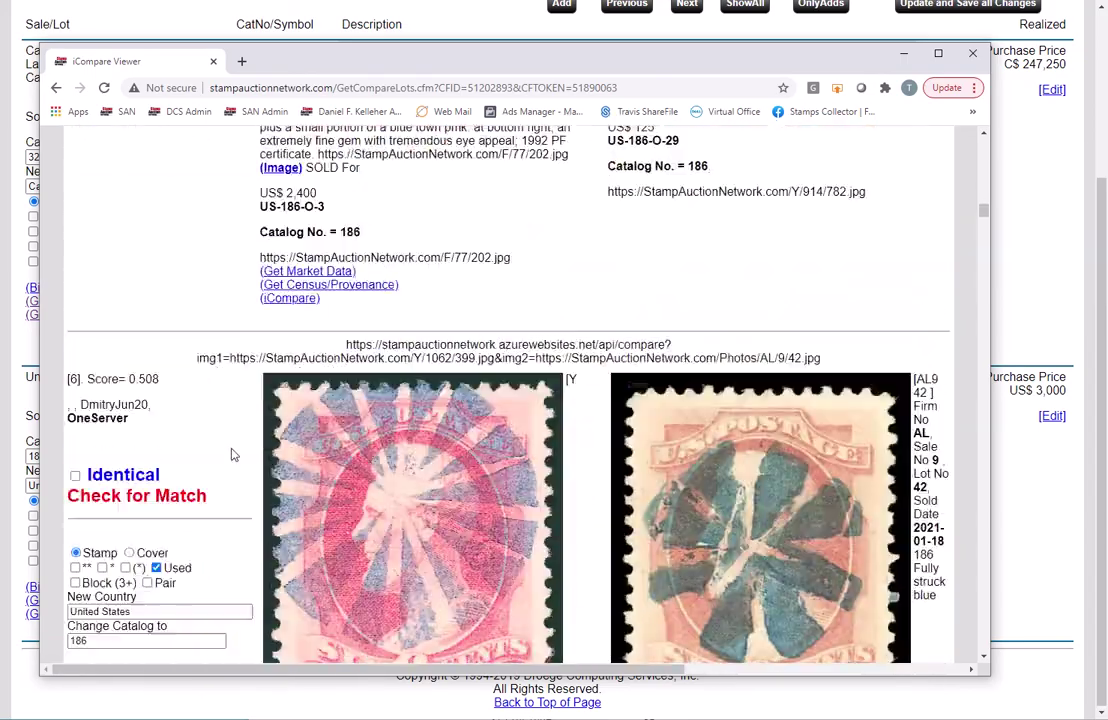
scroll(231, 455, "down", 10)
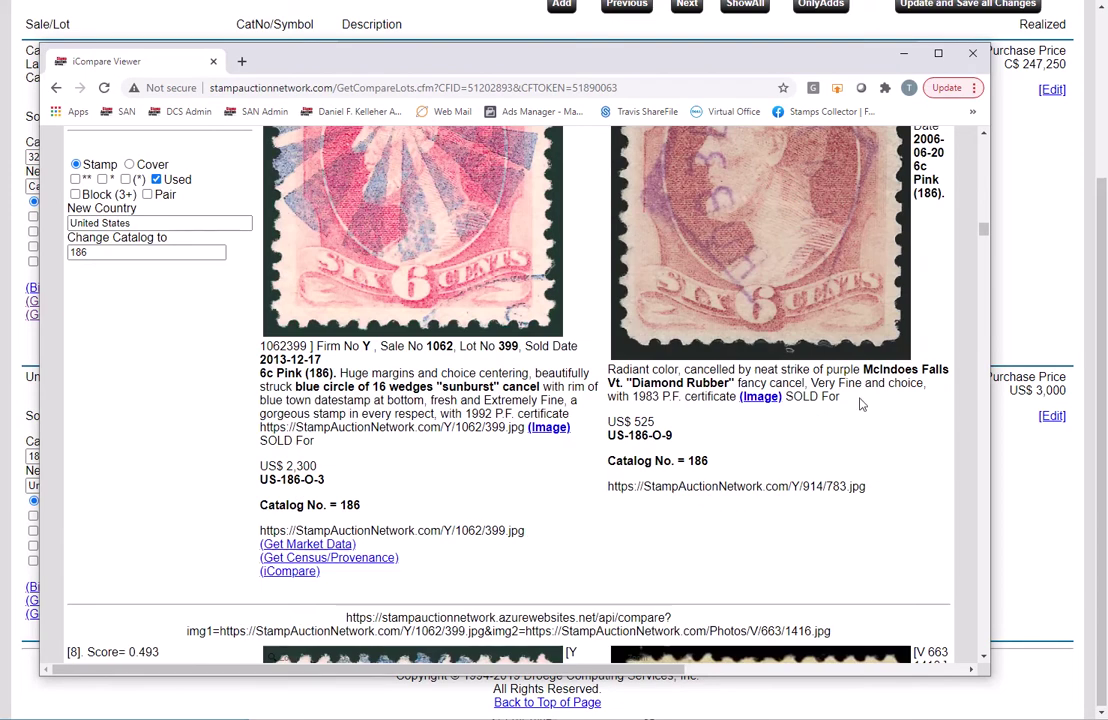
left_click(985, 640)
left_click(985, 640)
left_click(985, 640)
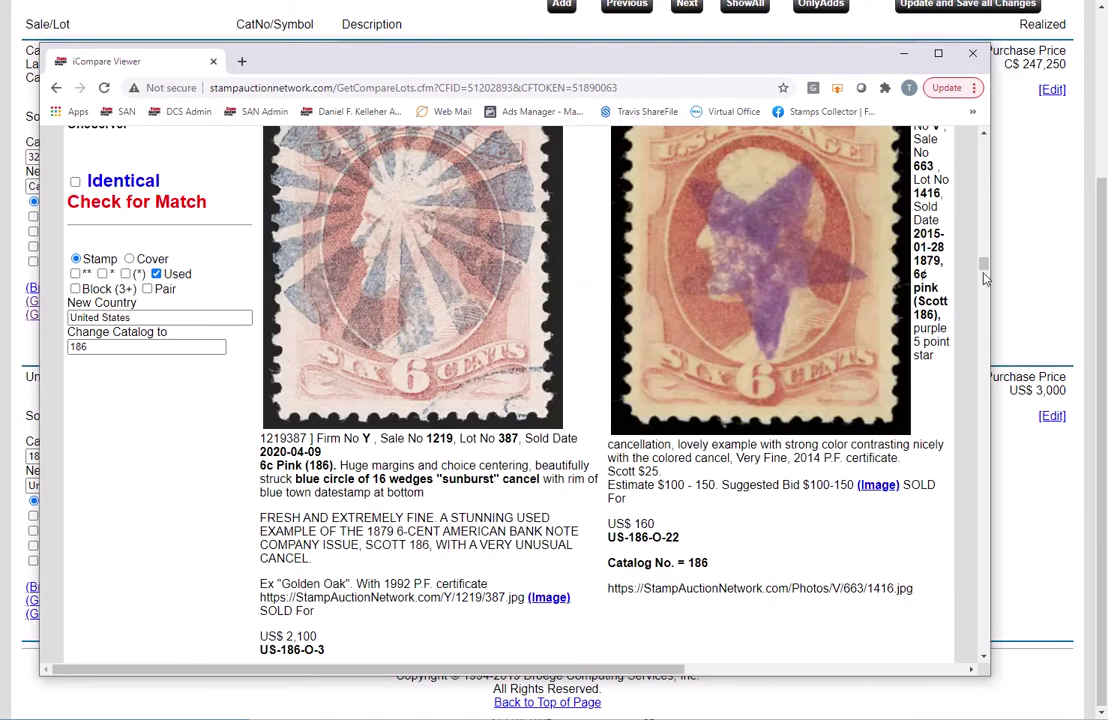
left_click(980, 235)
key("Home")
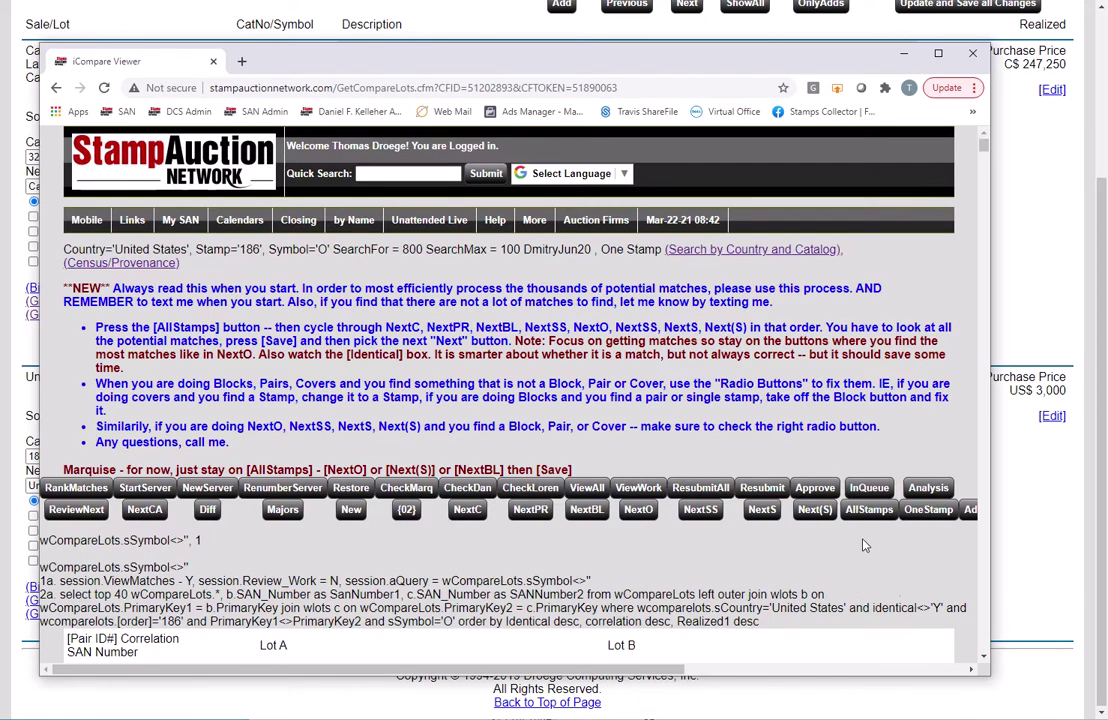
Close the iCompare Viewer, mark the US 186 record for iCompare resubmission, and save all changes.
key("ctrl+w")
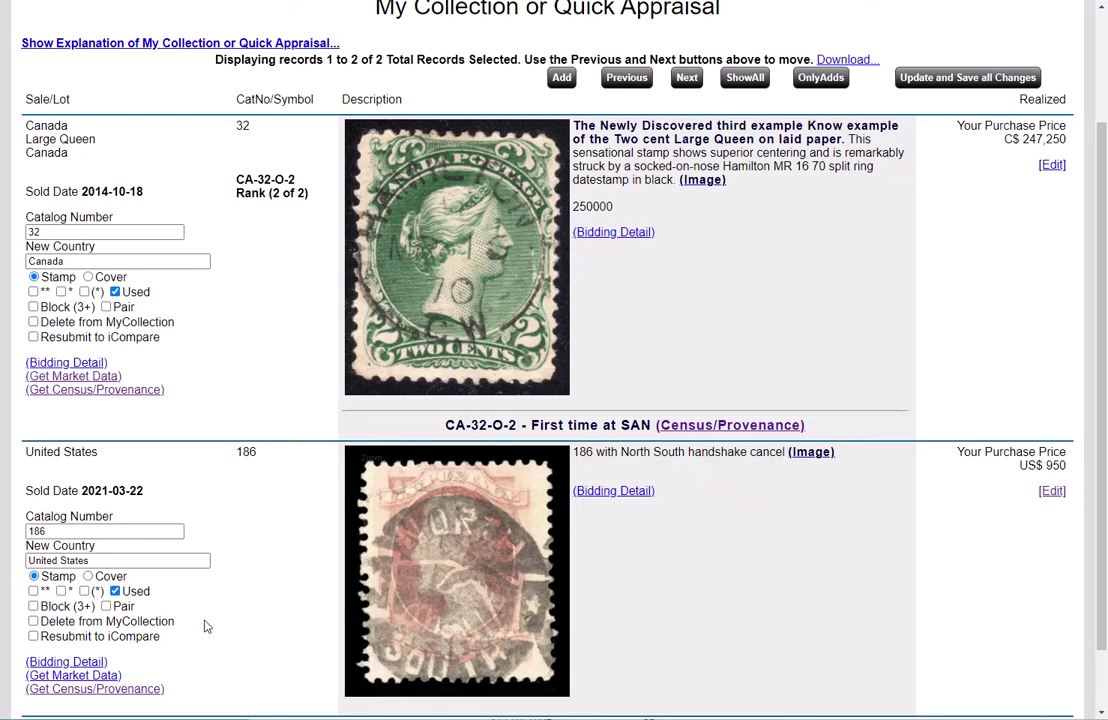
left_click(33, 636)
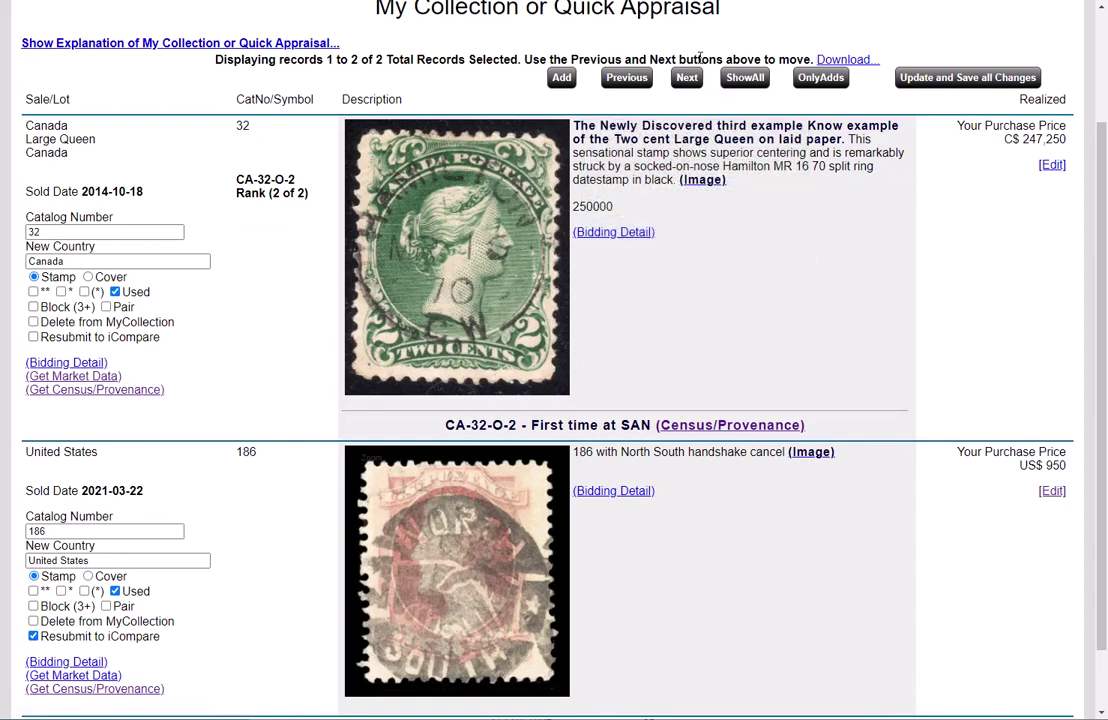
left_click(962, 78)
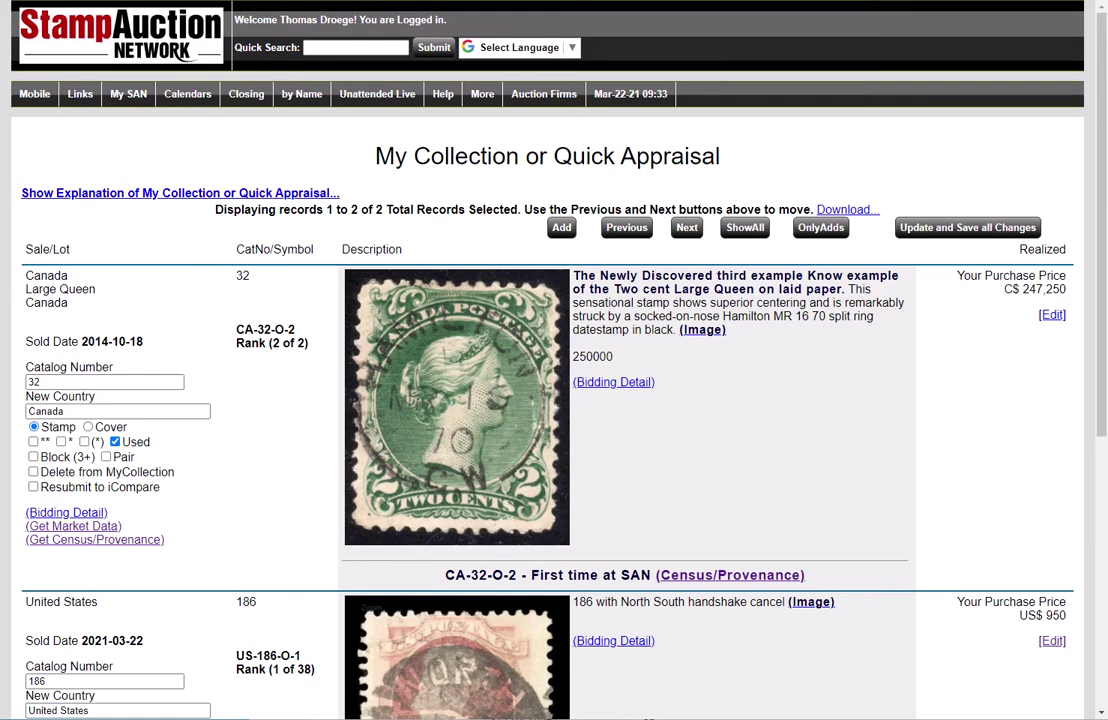
Scroll to the US 186 record with its US$ 950 price and Siegel and Cherrystone sales, then open its census link.
left_click(443, 94)
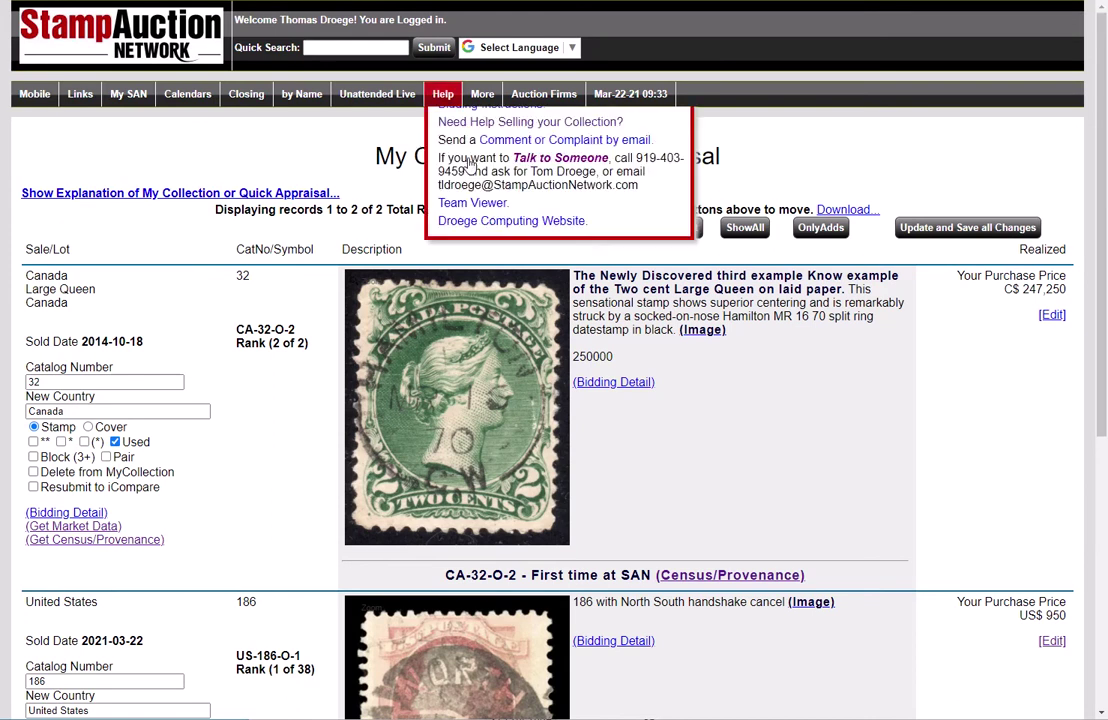
left_click(281, 400)
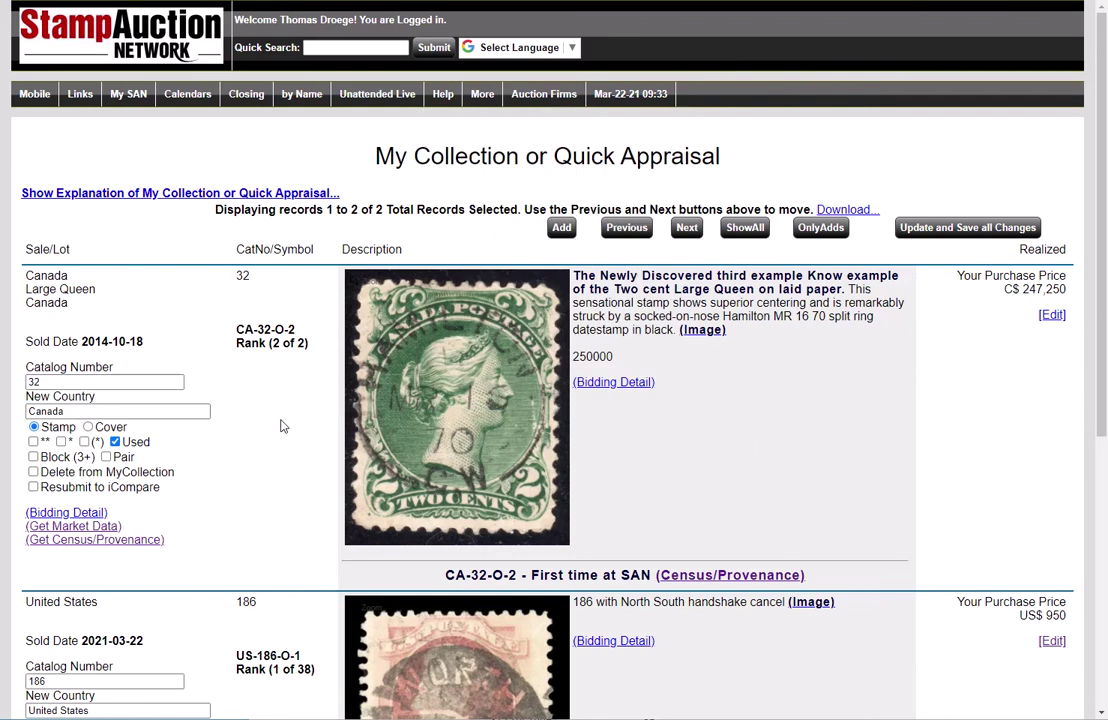
scroll(281, 426, "down", 4)
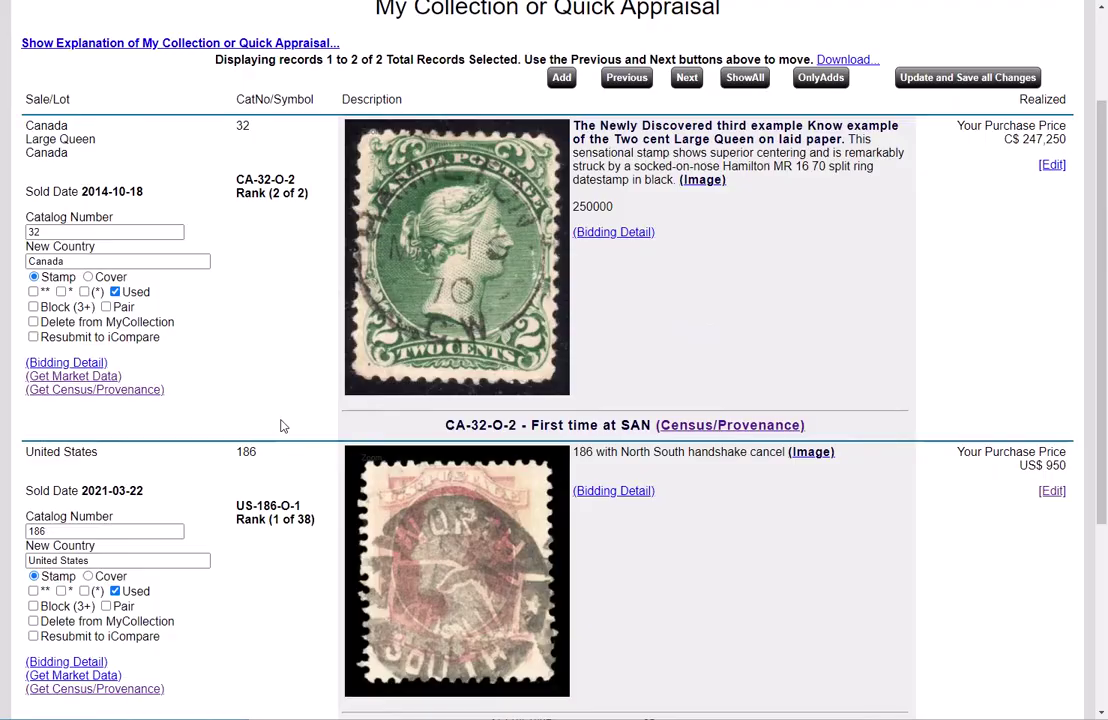
scroll(281, 426, "down", 1)
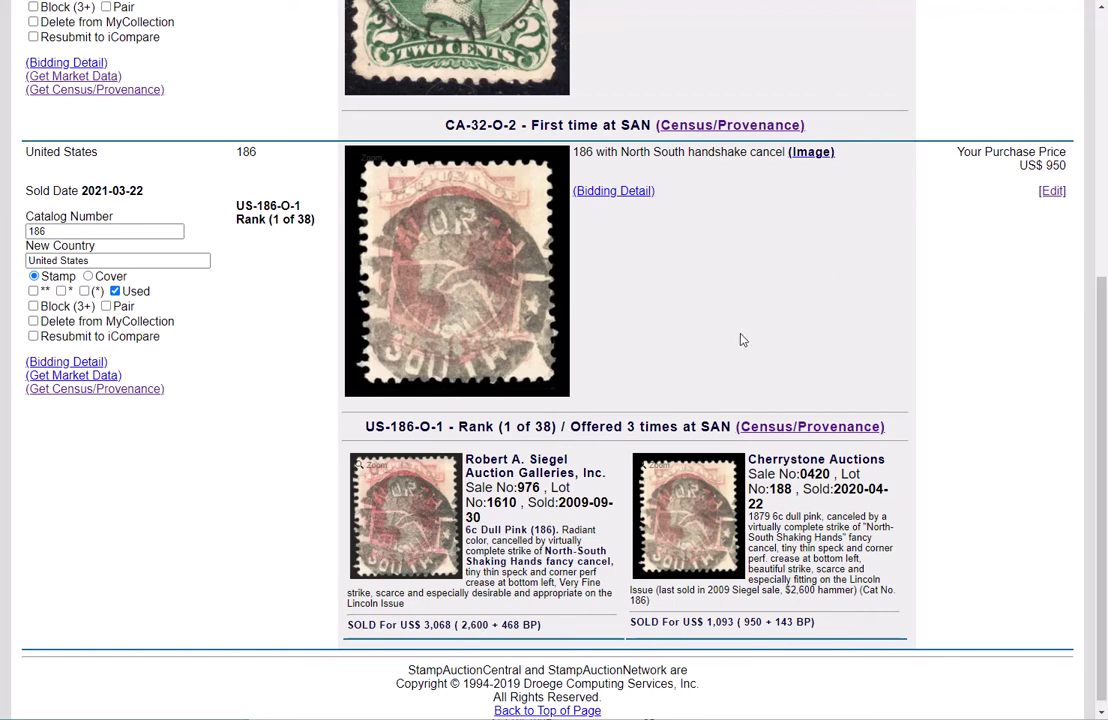
left_click(90, 390)
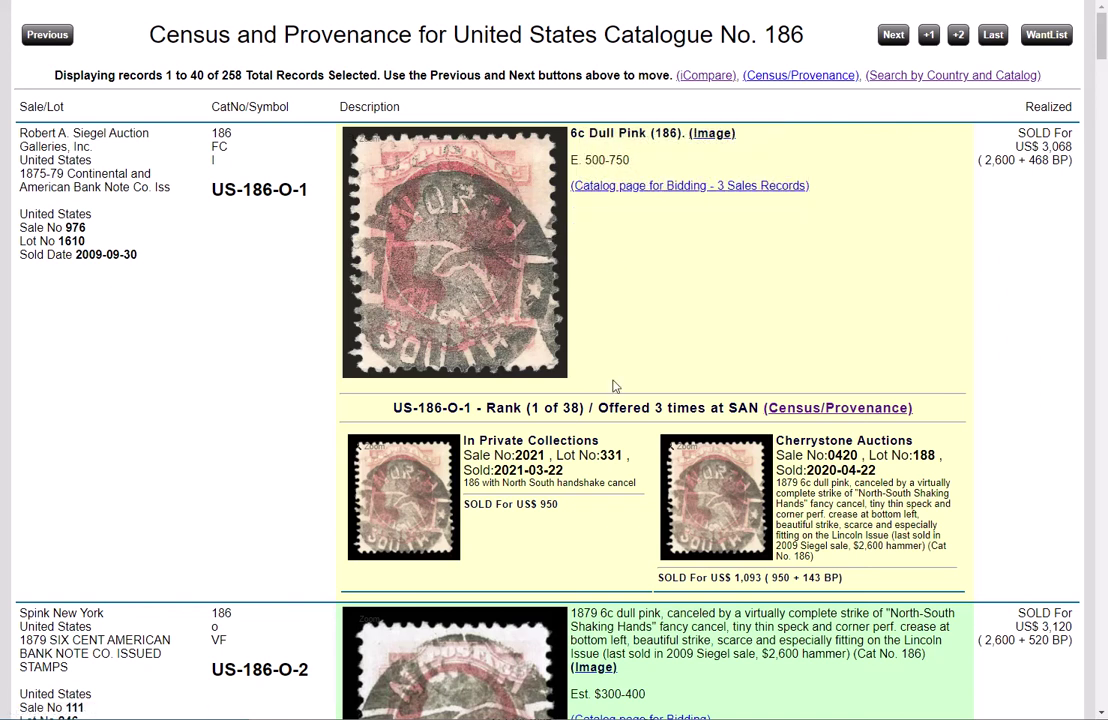
Highlight the In Private Collections heading on the US 186 census listing, then deselect it.
left_click_drag(600, 447, 420, 470)
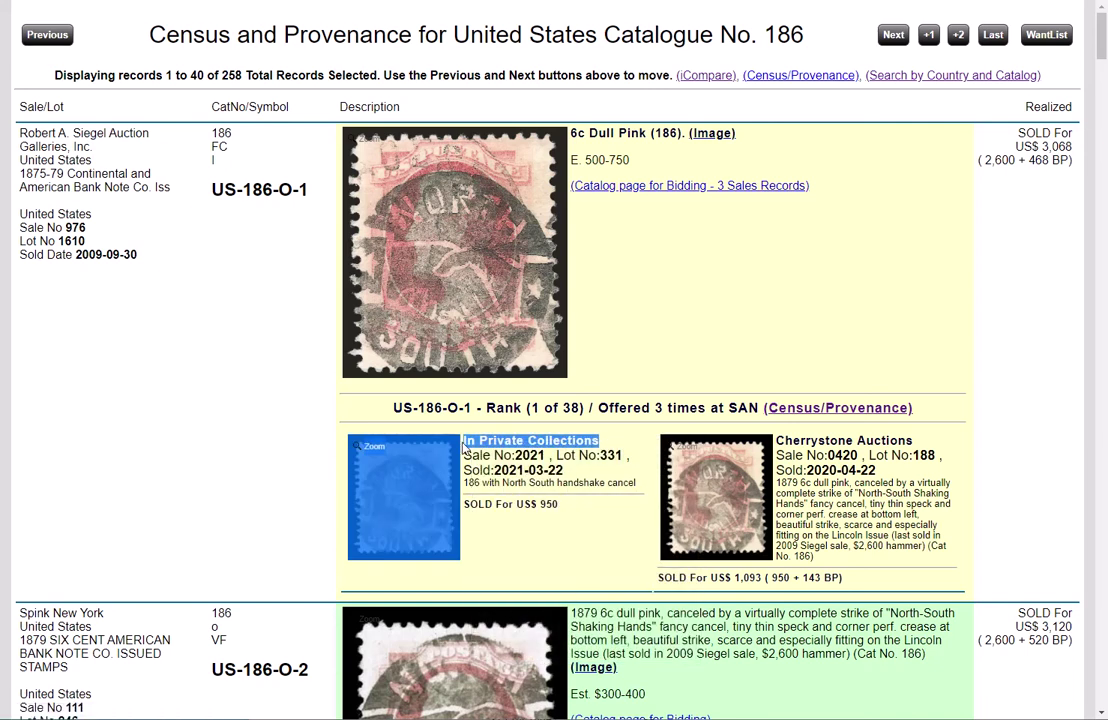
left_click(595, 526)
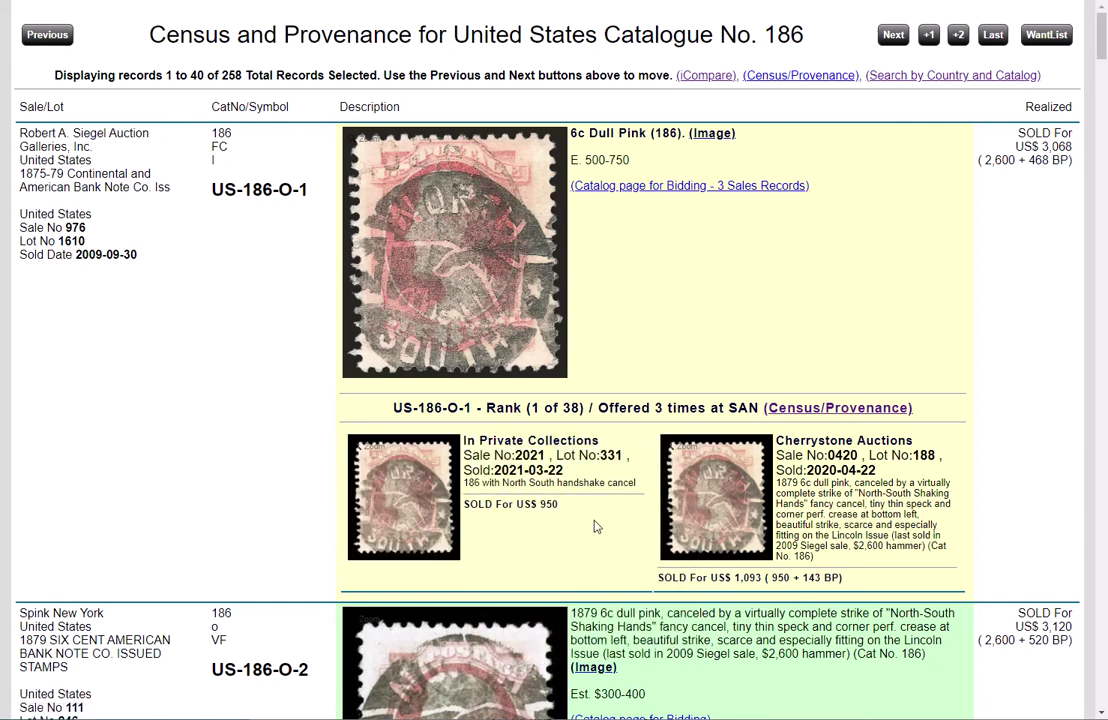